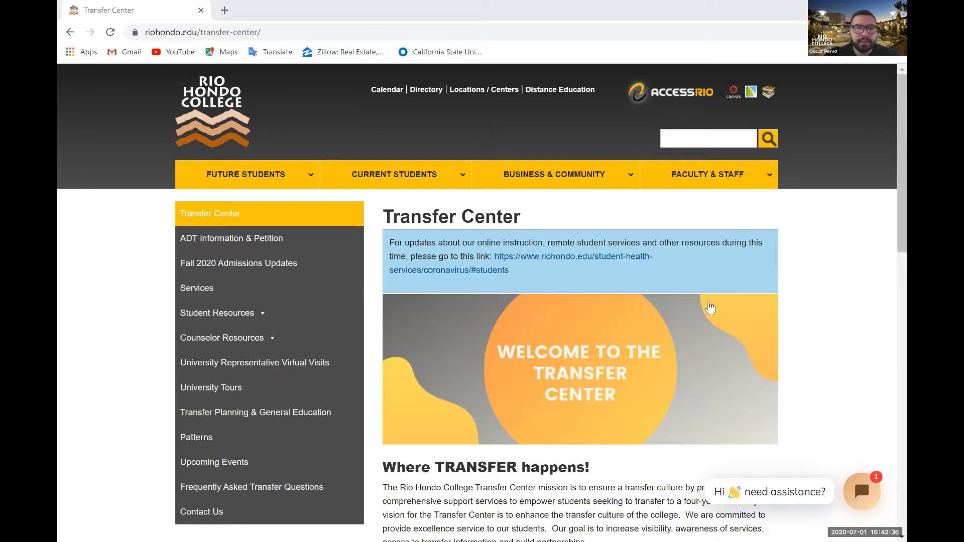
- Open Rio Hondo's UC Resources (Students) page and bring its transfer application resources into view
mouse_move(261, 314)
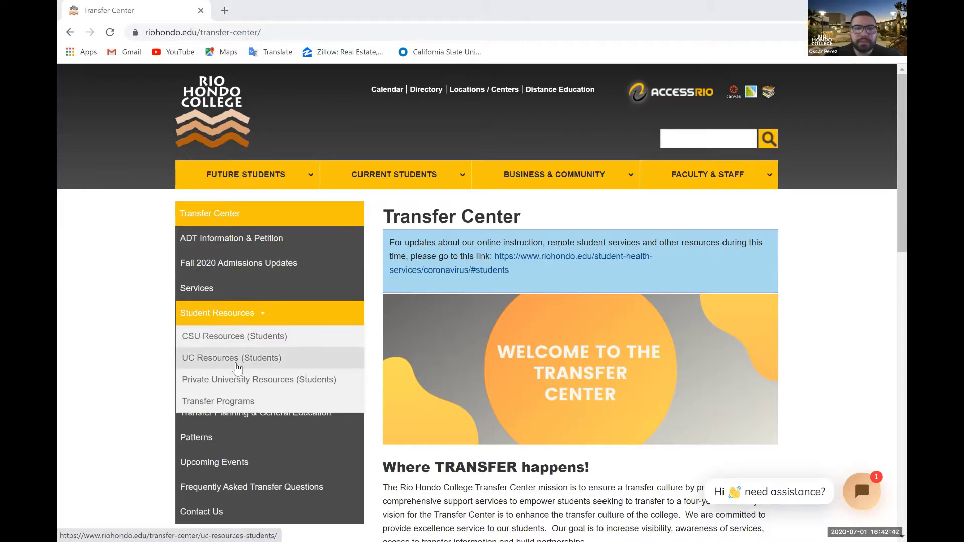
left_click(237, 368)
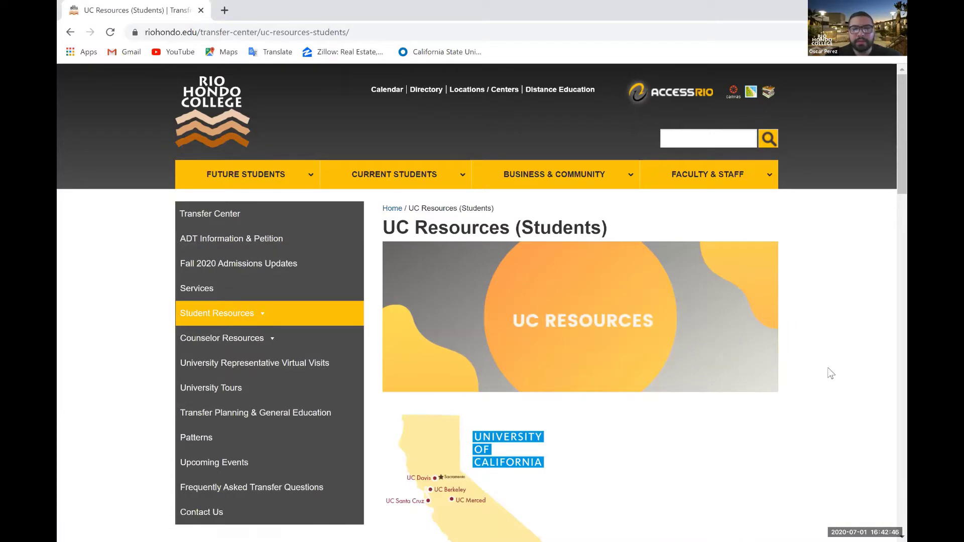
scroll(829, 372, "down", 2)
scroll(831, 373, "down", 1)
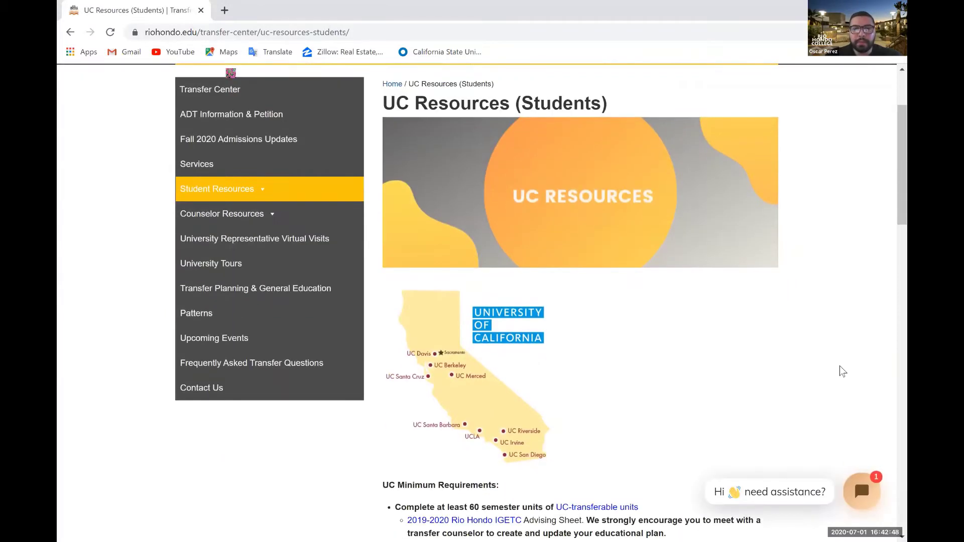
scroll(844, 371, "down", 2)
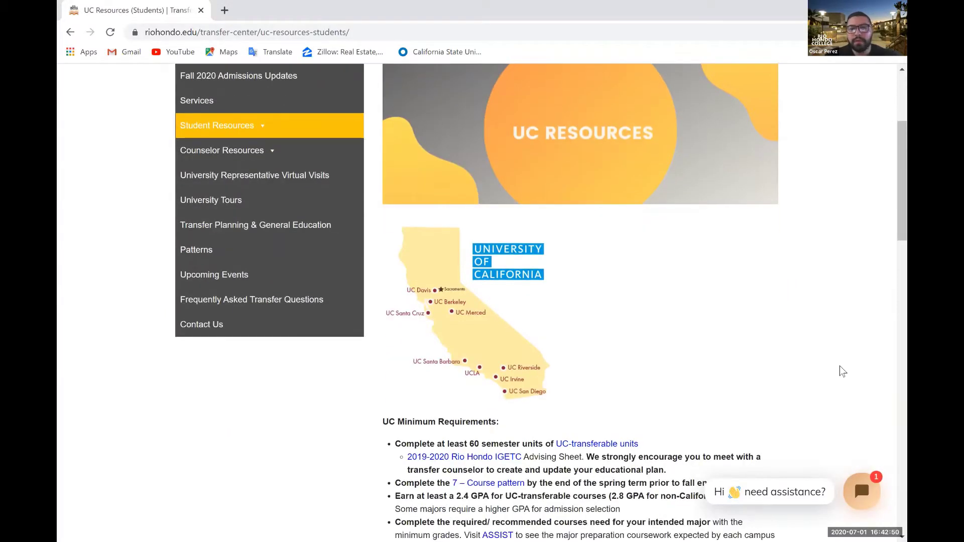
scroll(845, 368, "down", 2)
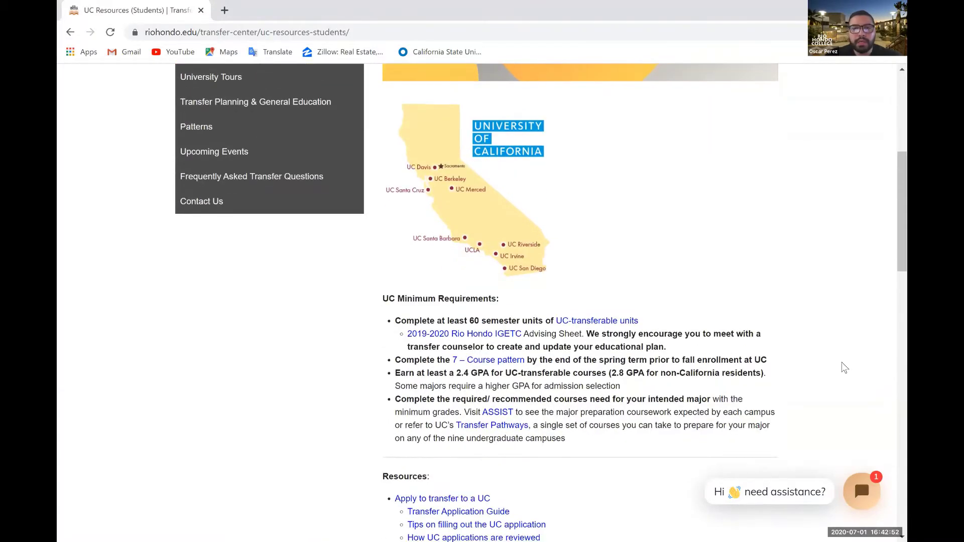
scroll(845, 369, "down", 2)
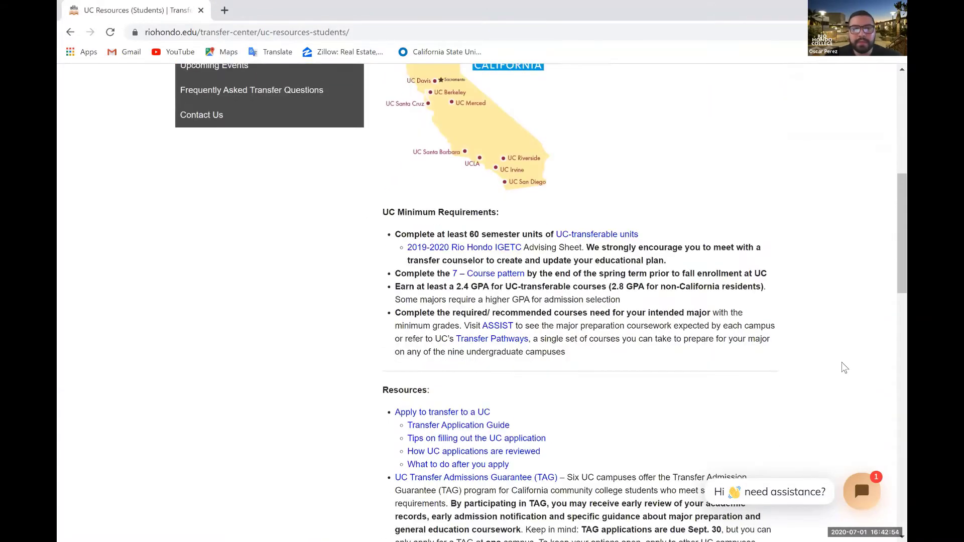
scroll(845, 368, "down", 3)
scroll(503, 171, "down", 1)
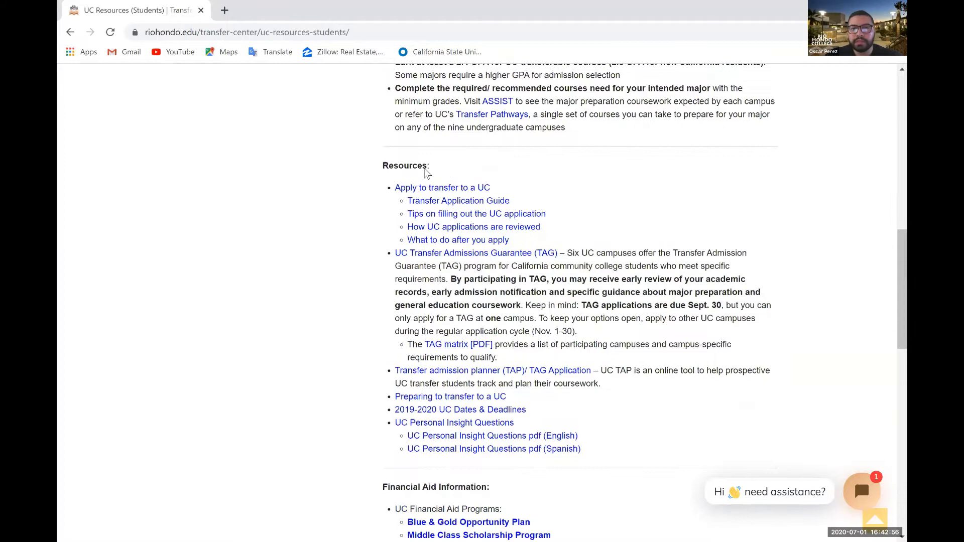
scroll(349, 346, "down", 3)
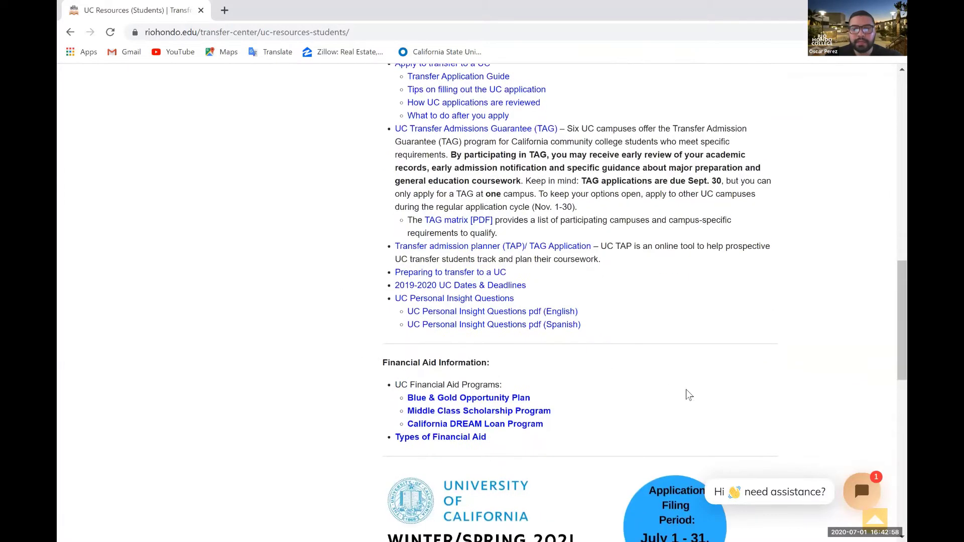
scroll(703, 392, "up", 2)
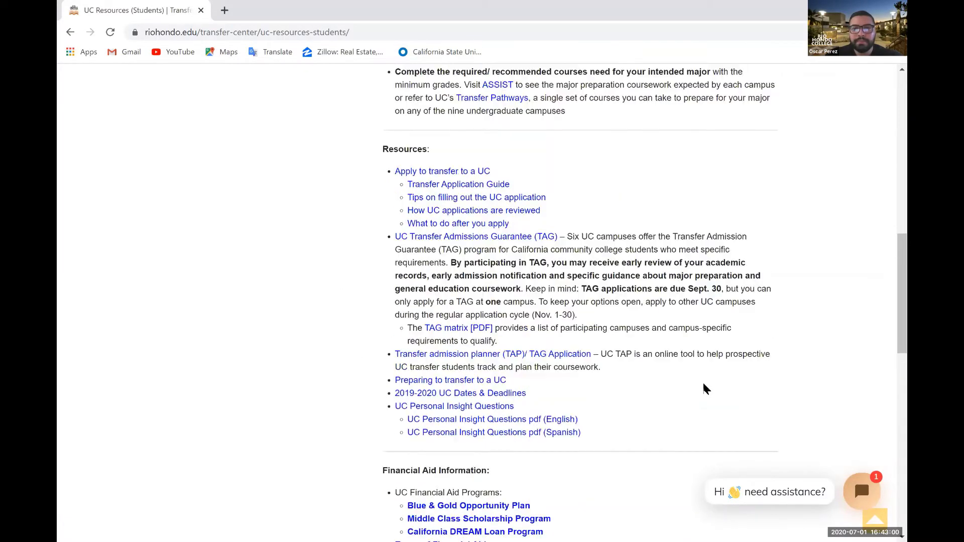
scroll(706, 389, "up", 2)
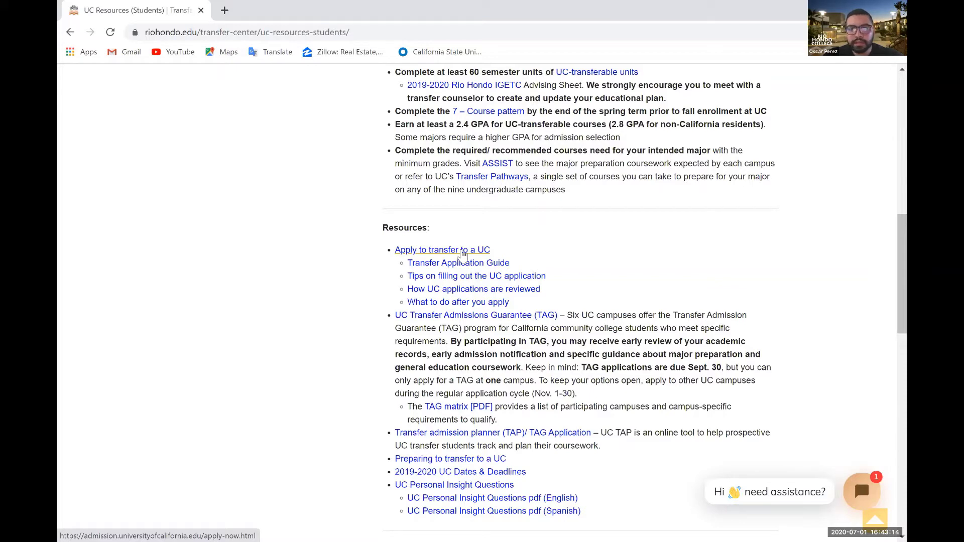
- From the UC transfer page, glance at the campuses and majors overview, then begin a new applicant account
left_click(447, 251)
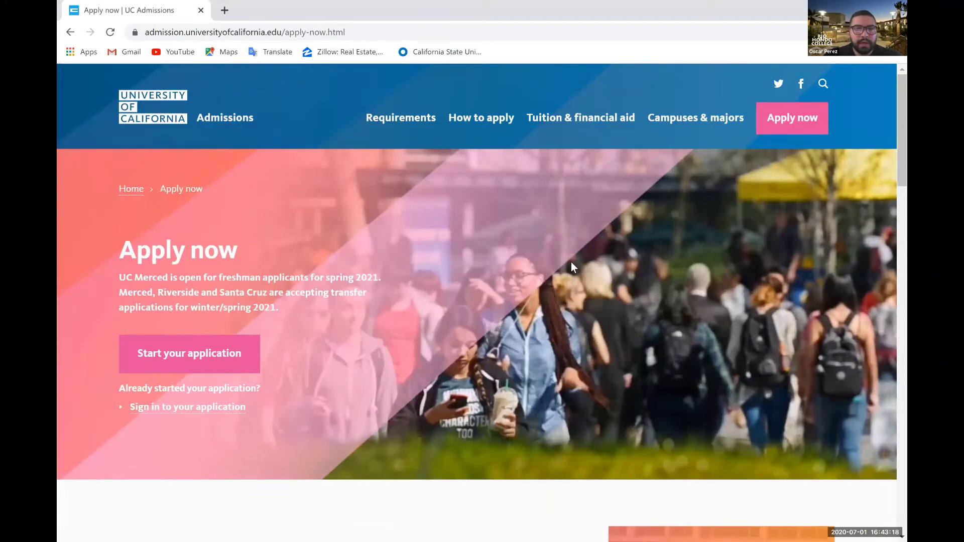
left_click(741, 116)
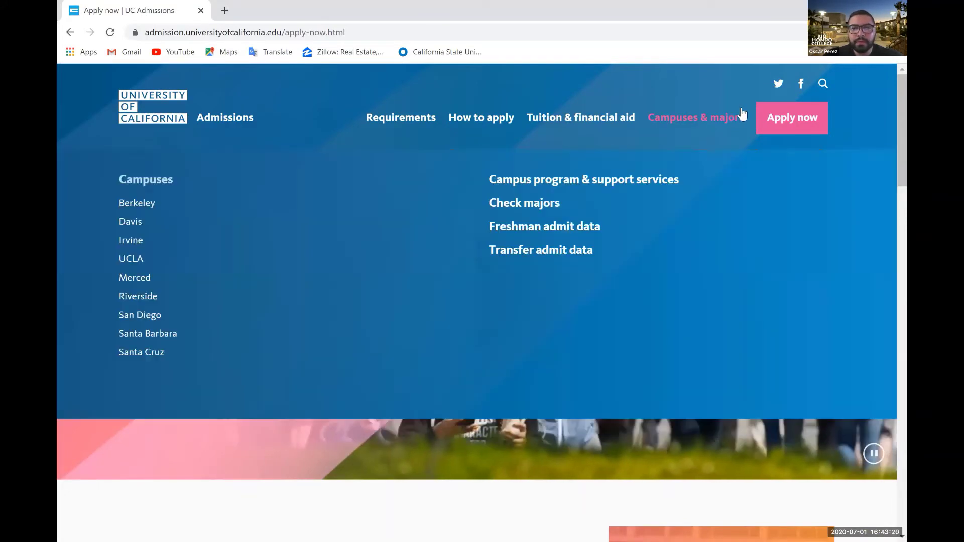
left_click(698, 370)
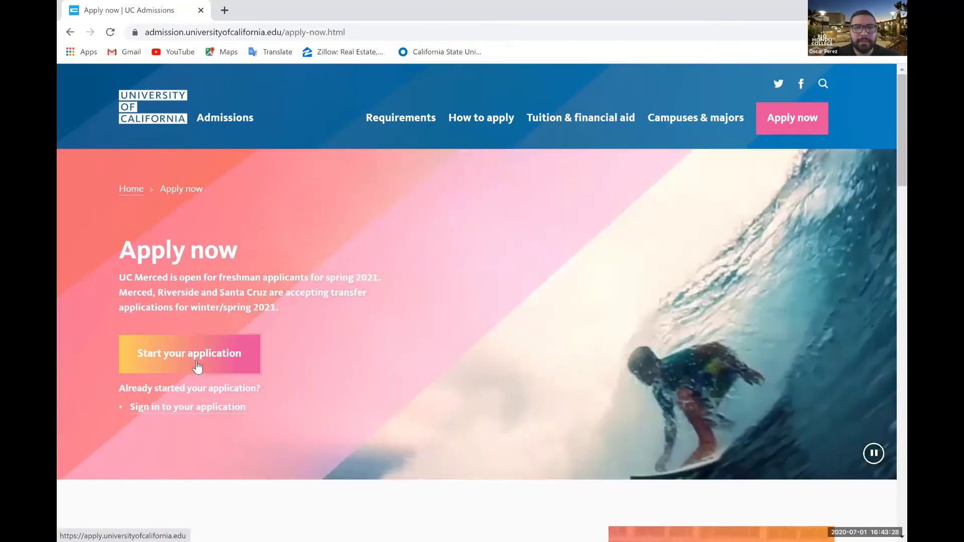
left_click(197, 368)
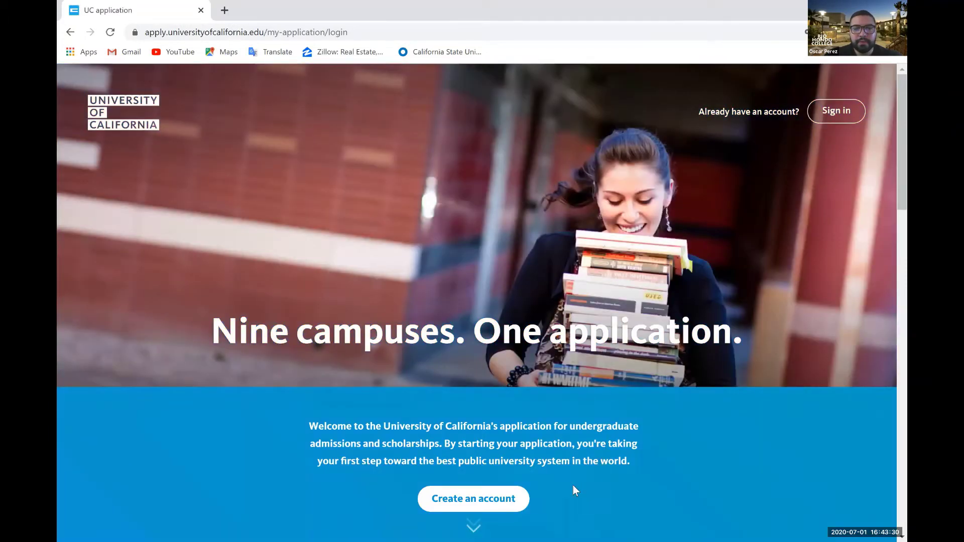
left_click(504, 507)
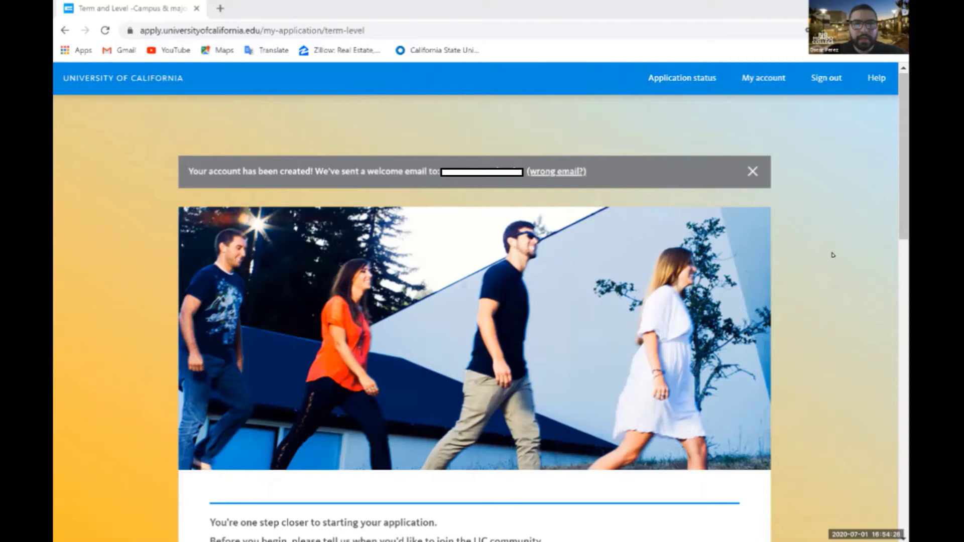
- Scroll down the Term and Level page to reveal the junior, sophomore and senior transfer options
scroll(833, 256, "down", 8)
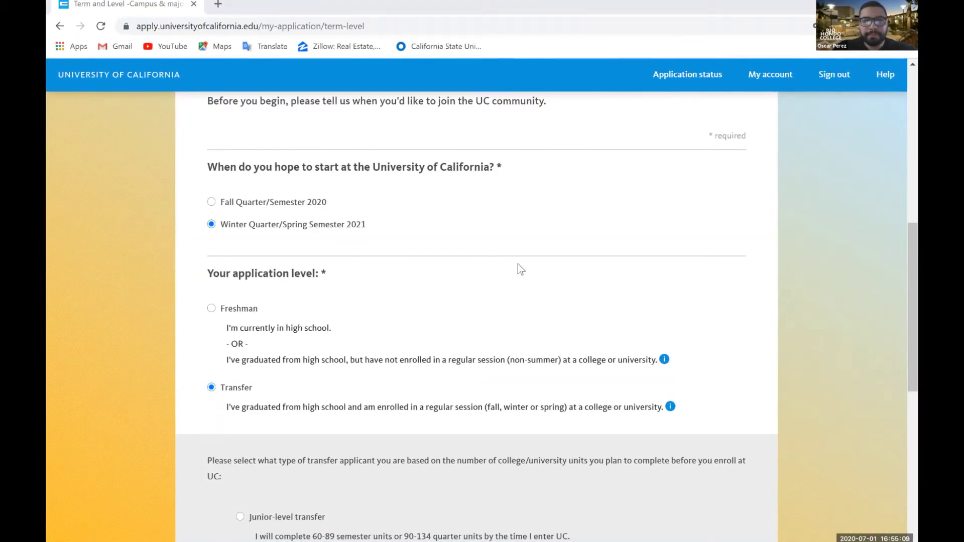
scroll(518, 264, "down", 3)
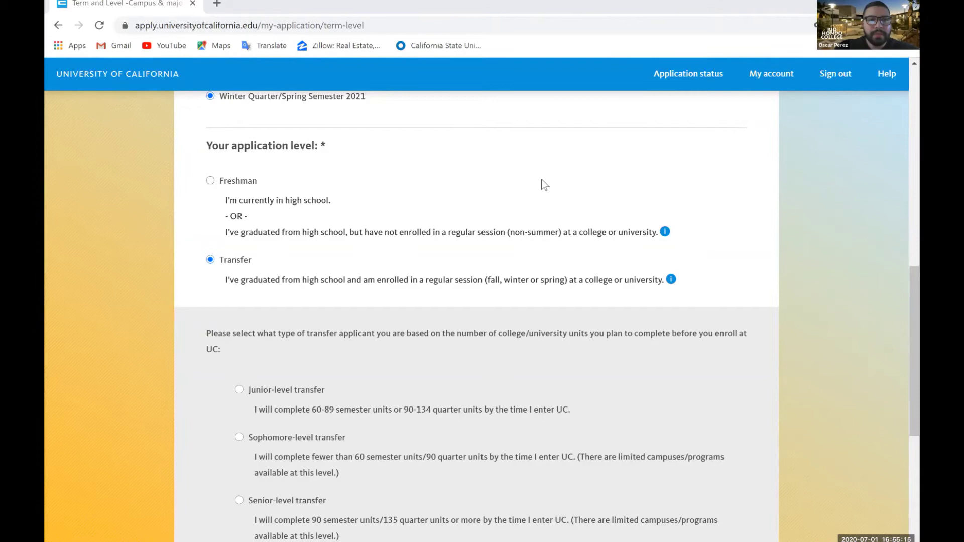
scroll(542, 180, "down", 1)
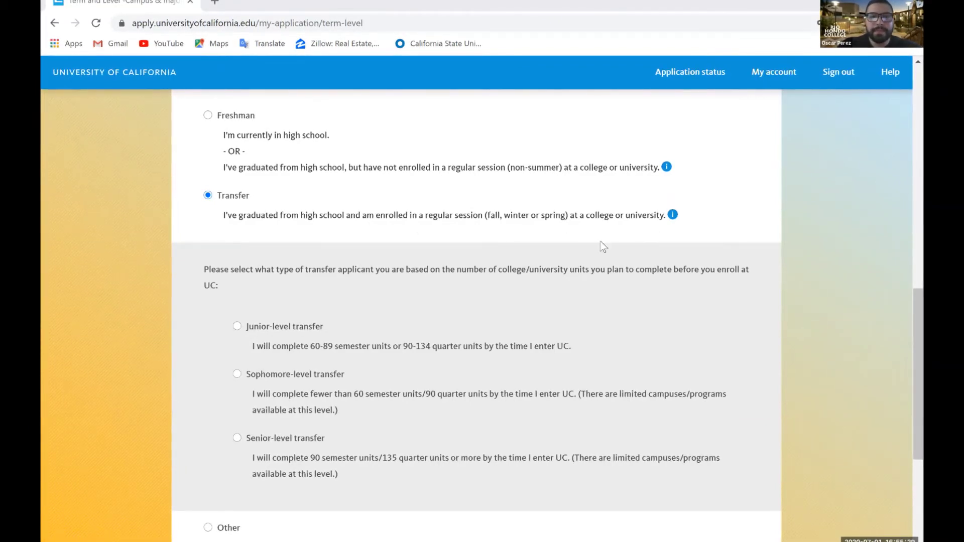
scroll(252, 206, "down", 1)
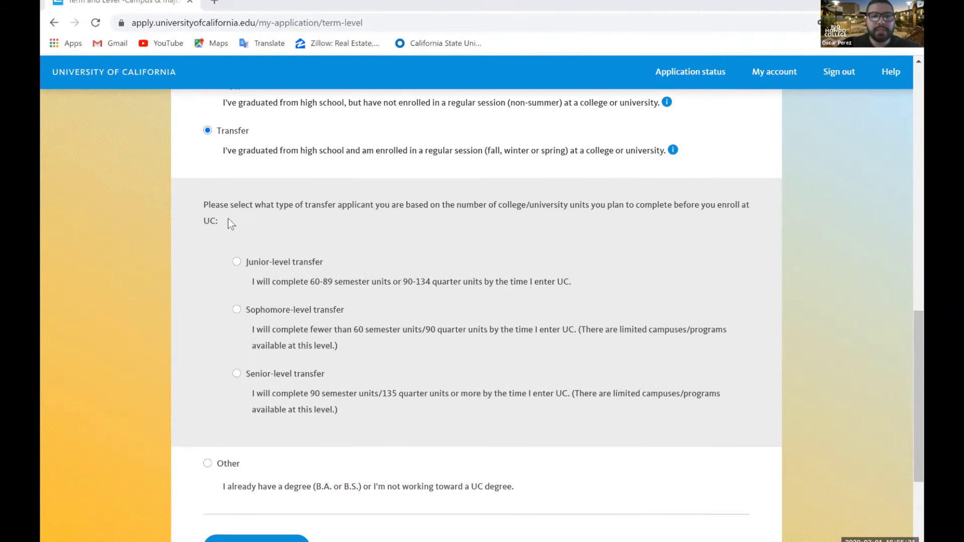
- Choose Junior-level transfer as the applicant type and save the term and level answers
left_click(206, 264)
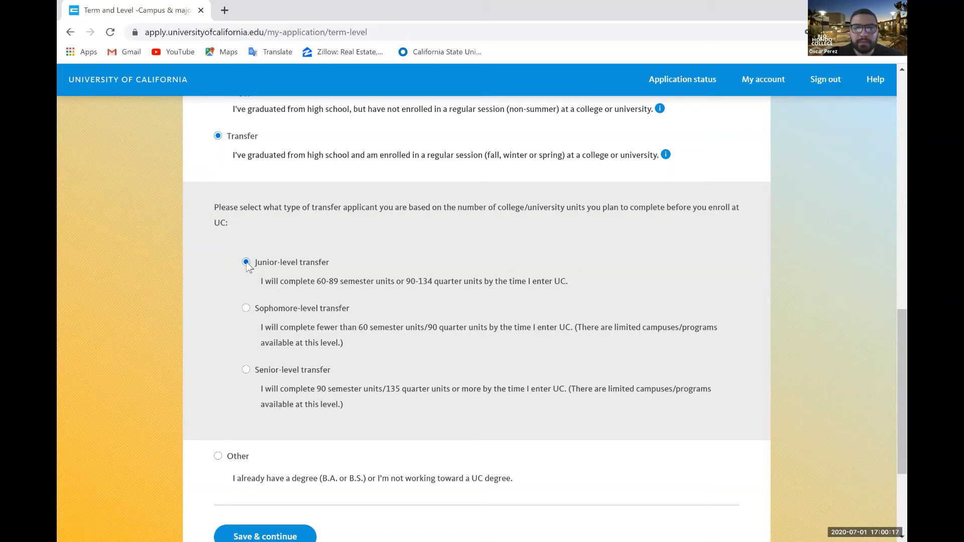
scroll(194, 285, "down", 3)
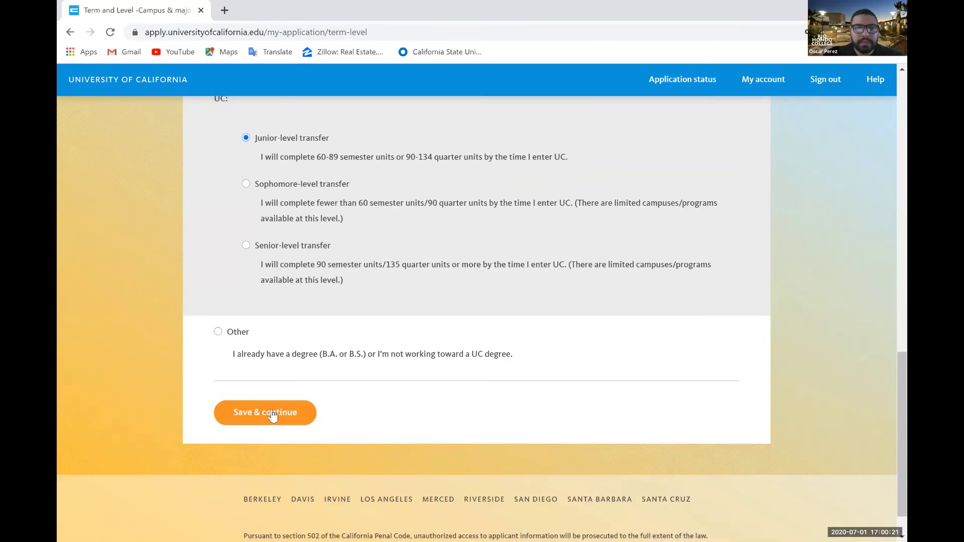
left_click(273, 415)
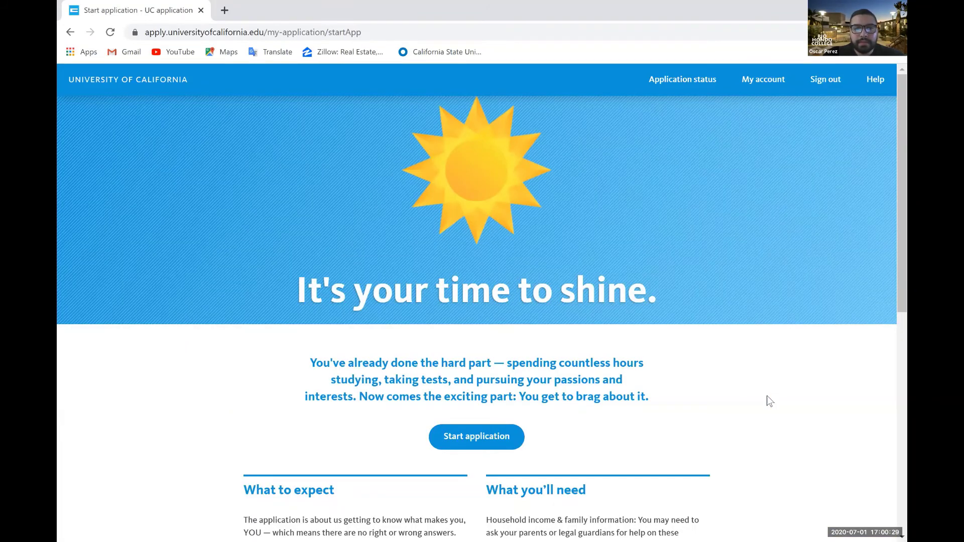
scroll(767, 396, "down", 2)
scroll(767, 396, "down", 6)
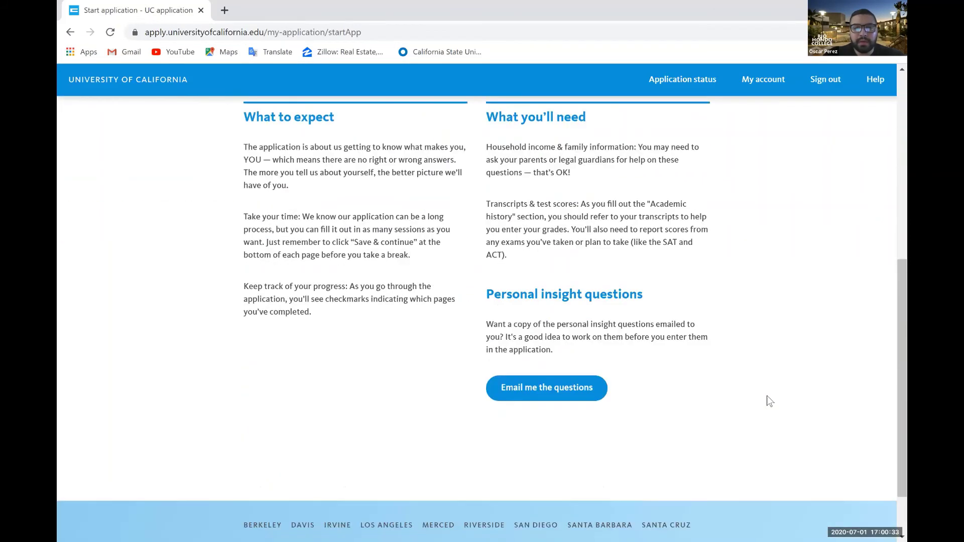
scroll(767, 396, "up", 1)
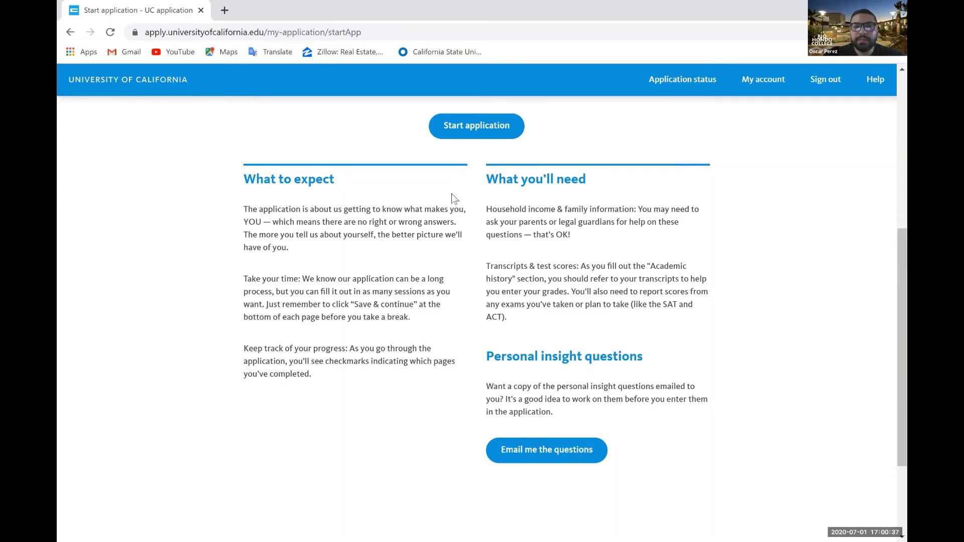
scroll(716, 372, "down", 2)
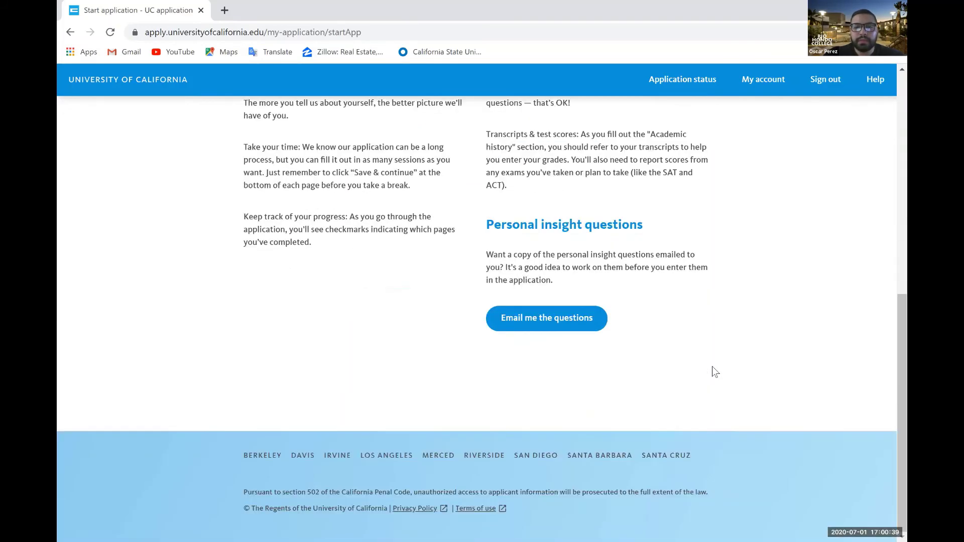
scroll(713, 370, "up", 2)
scroll(712, 346, "up", 5)
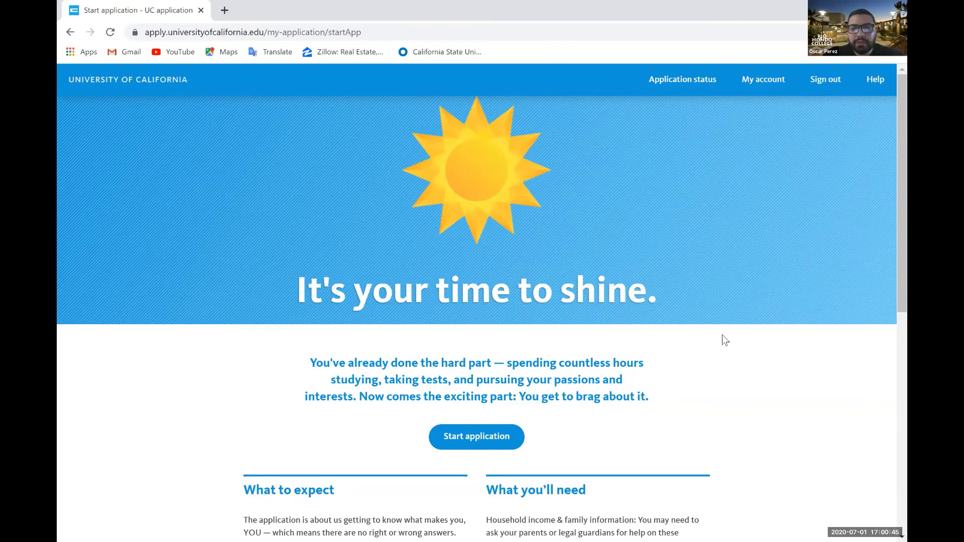
scroll(723, 339, "down", 1)
scroll(726, 340, "down", 2)
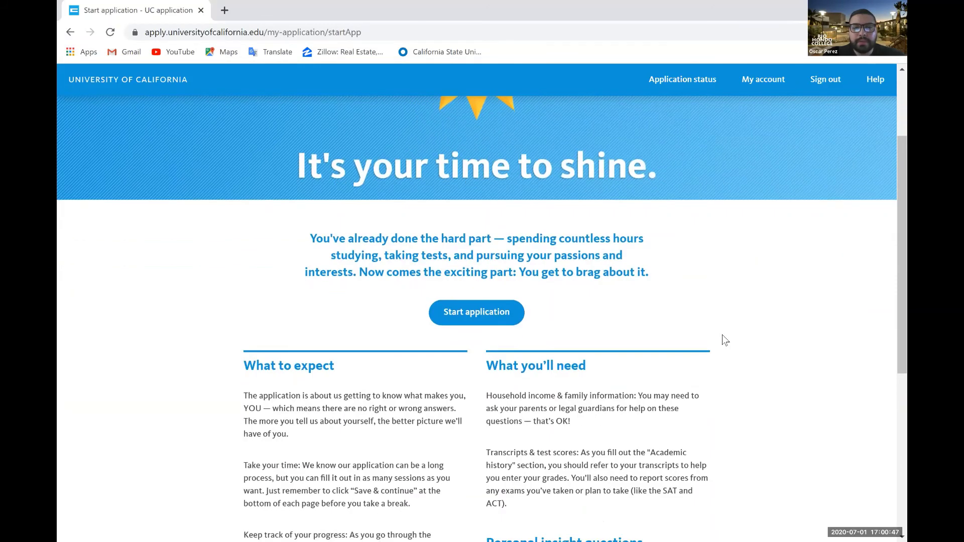
scroll(725, 340, "down", 1)
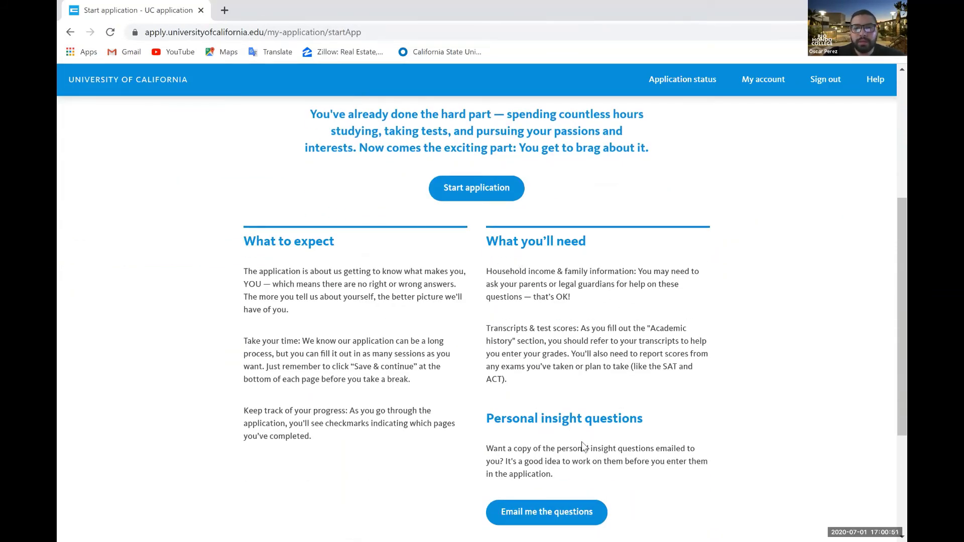
scroll(733, 421, "up", 2)
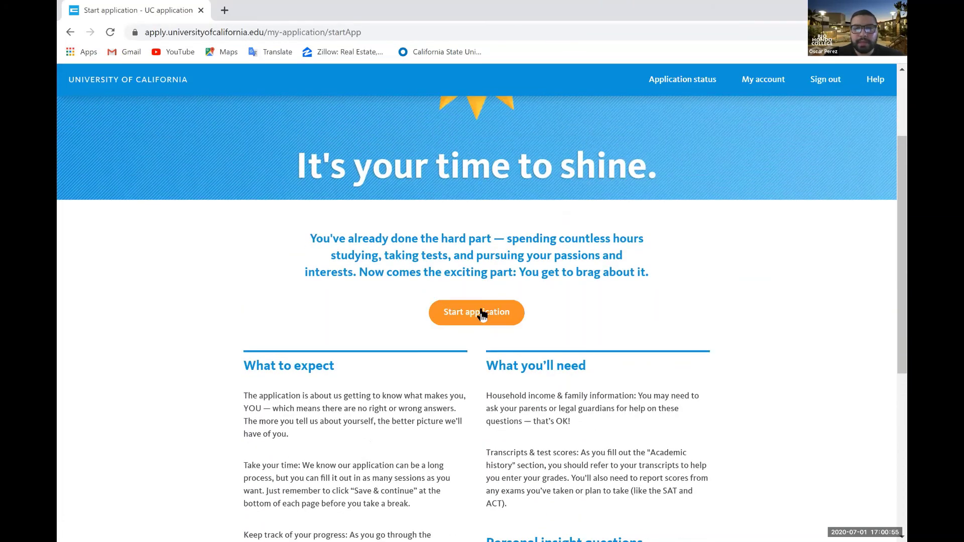
- Start the application to open its Review & submit dashboard, beginning with About you
left_click(481, 314)
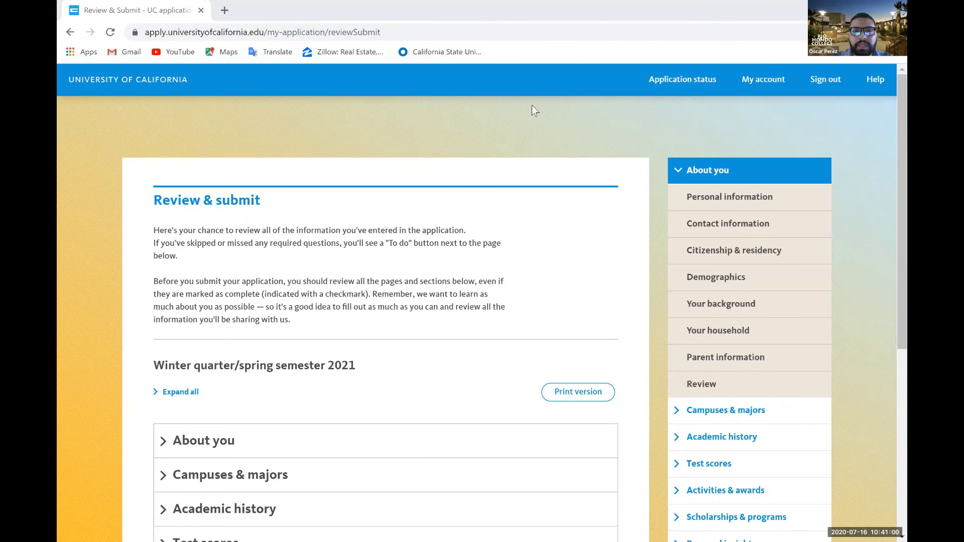